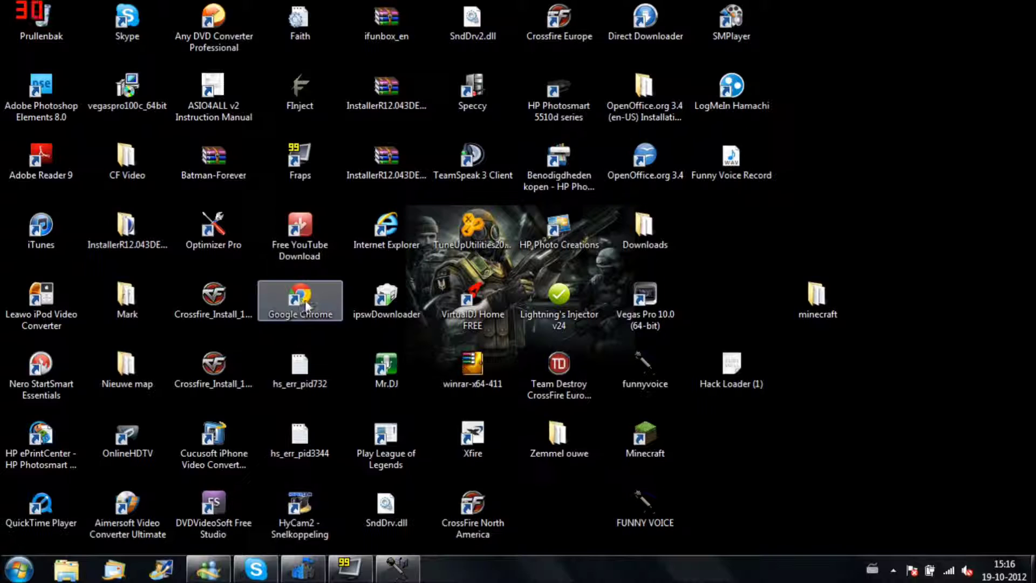
Launch Google Chrome from the desktop and check the address of the start page it loads
double_click(306, 301)
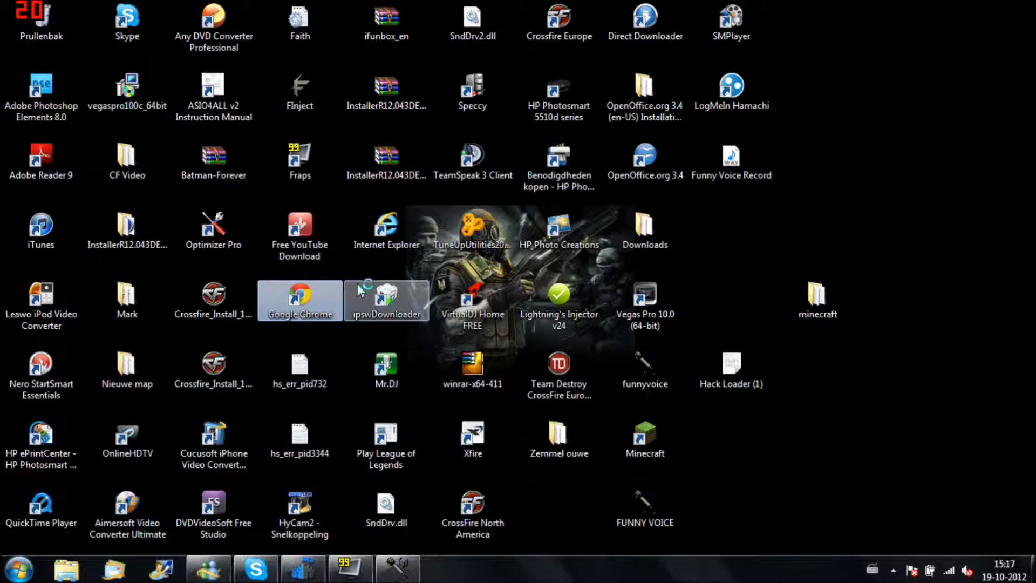
click(353, 323)
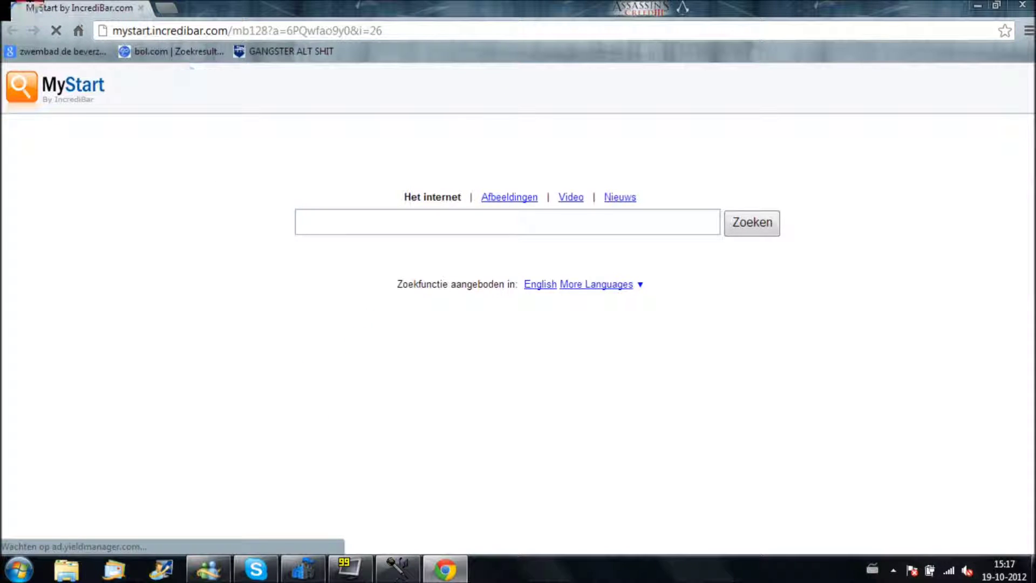
double_click(275, 30)
click(382, 30)
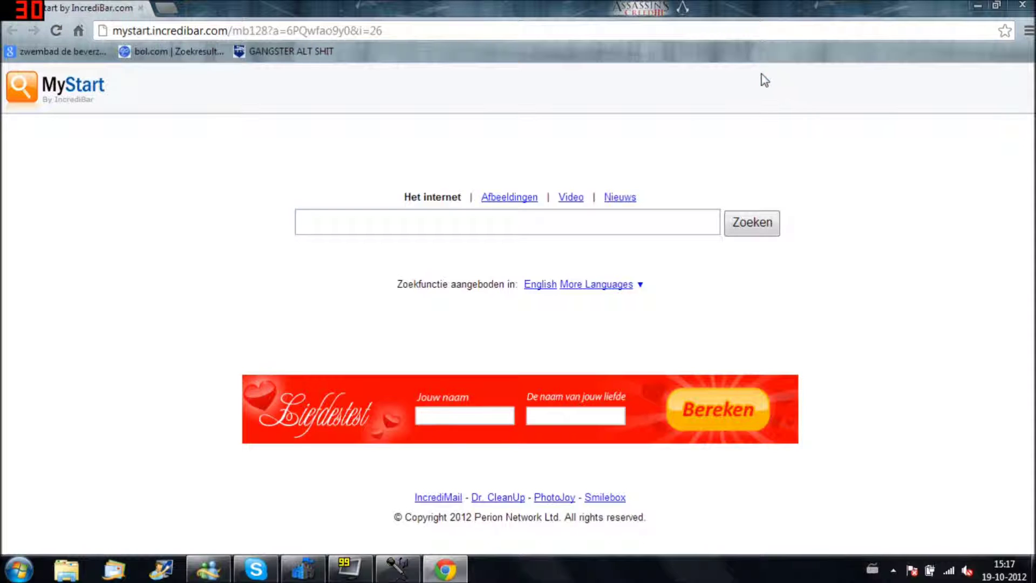
Open the browser's extensions page (Extensies) and switch from it to the settings page (Instellingen)
click(1029, 31)
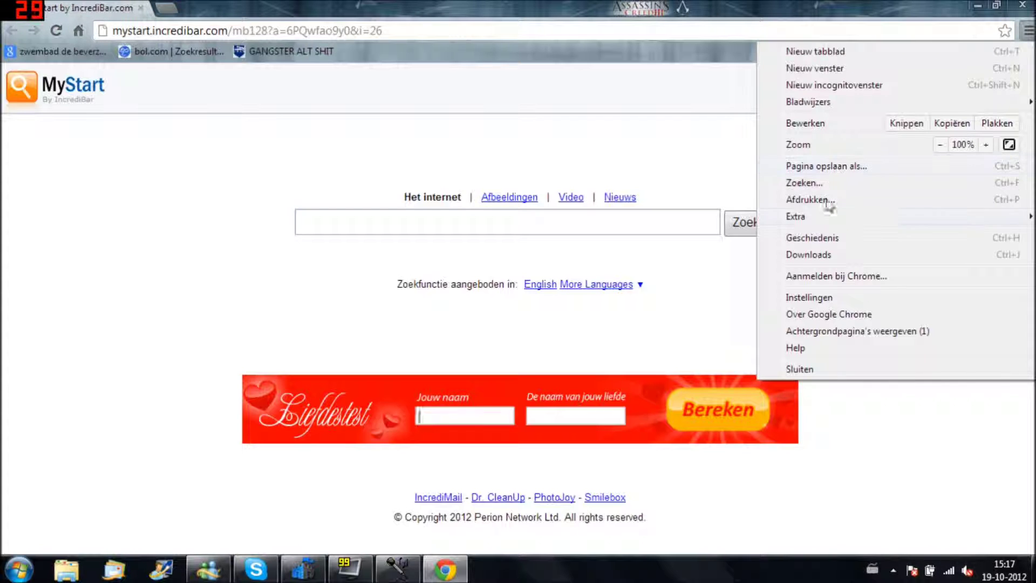
mouse_move(822, 216)
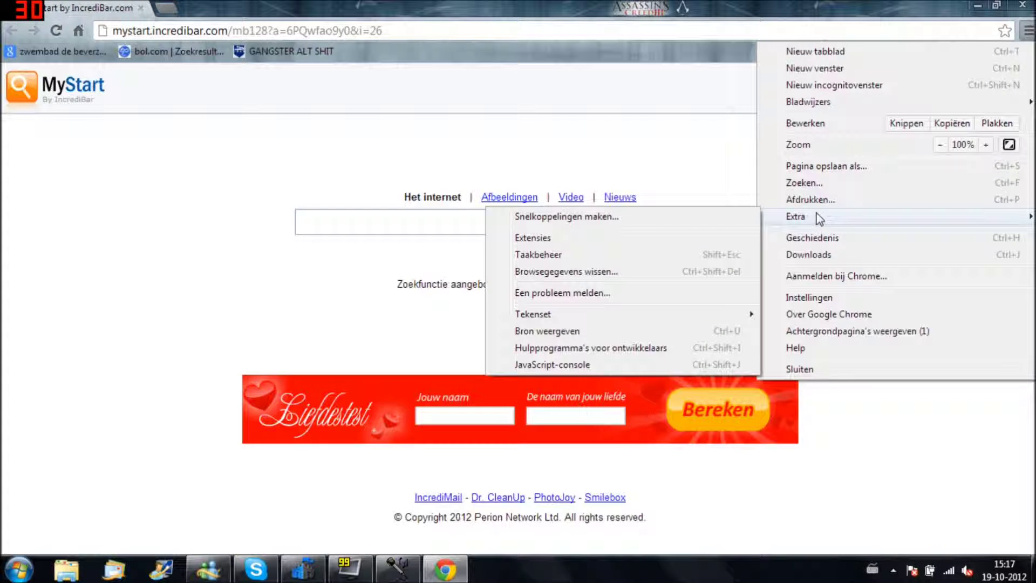
click(556, 241)
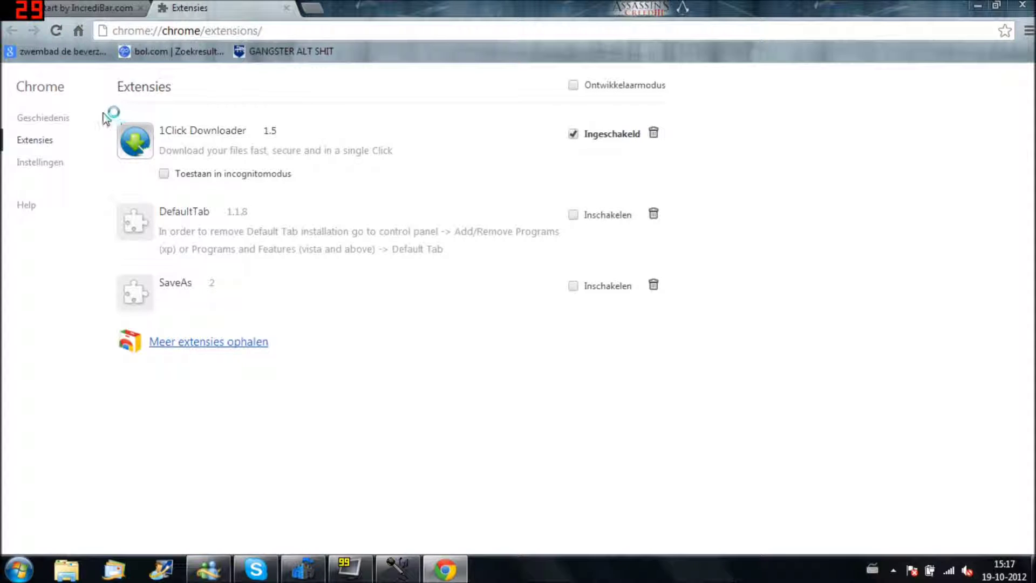
click(41, 162)
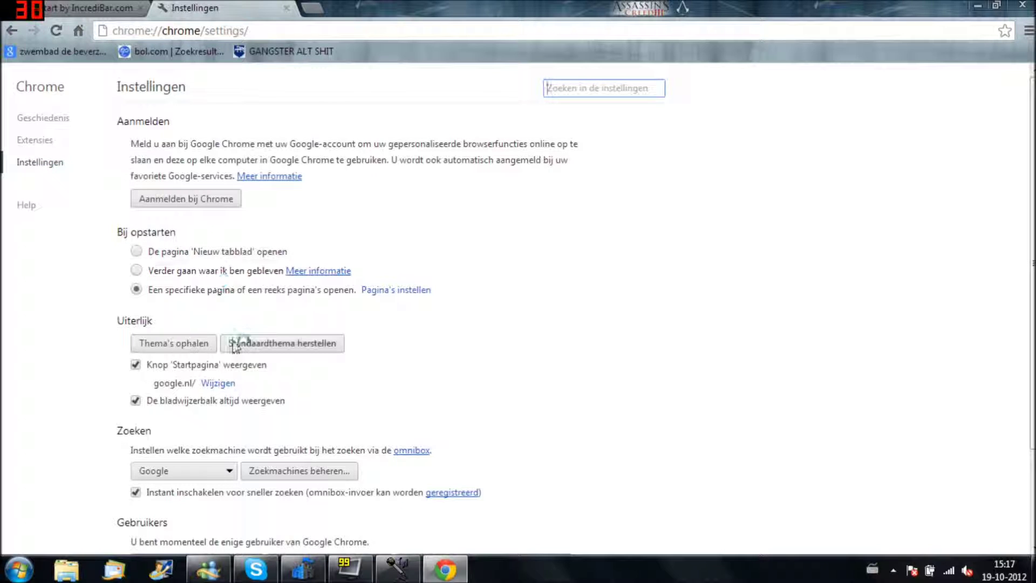
Switch the default search engine to MyStart Search and back to Google
scroll(233, 398, down, 2)
click(231, 398)
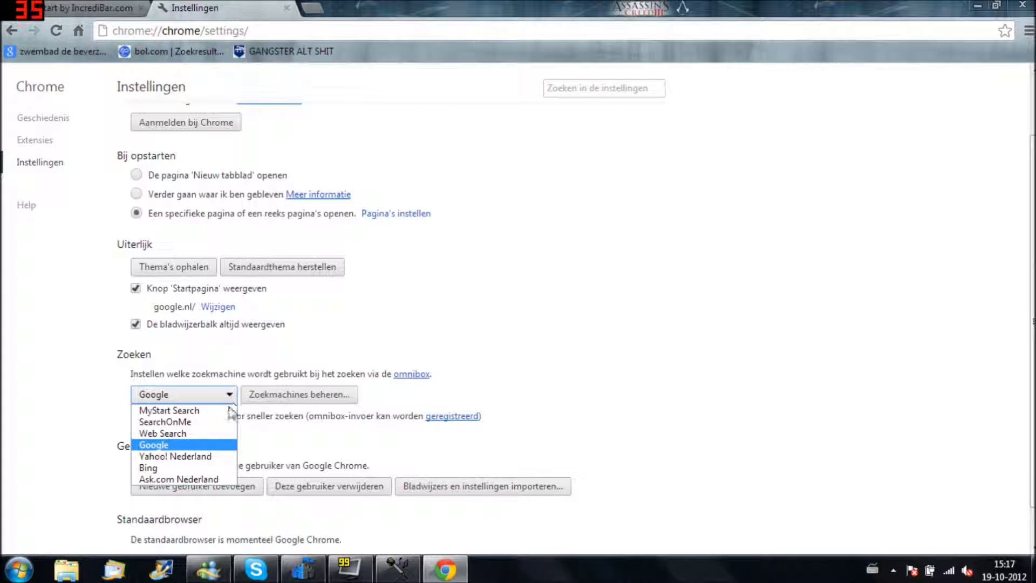
click(210, 411)
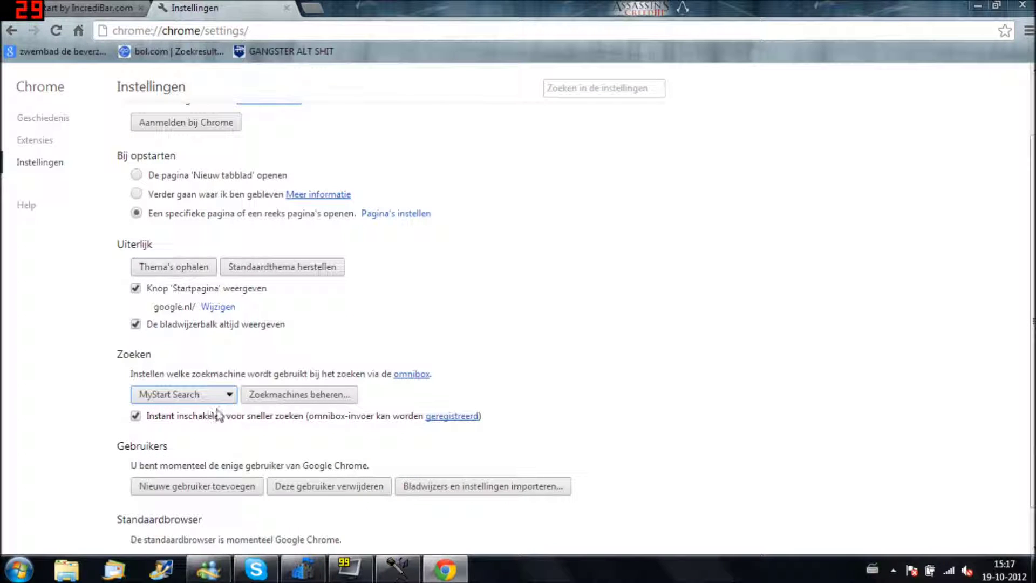
click(229, 396)
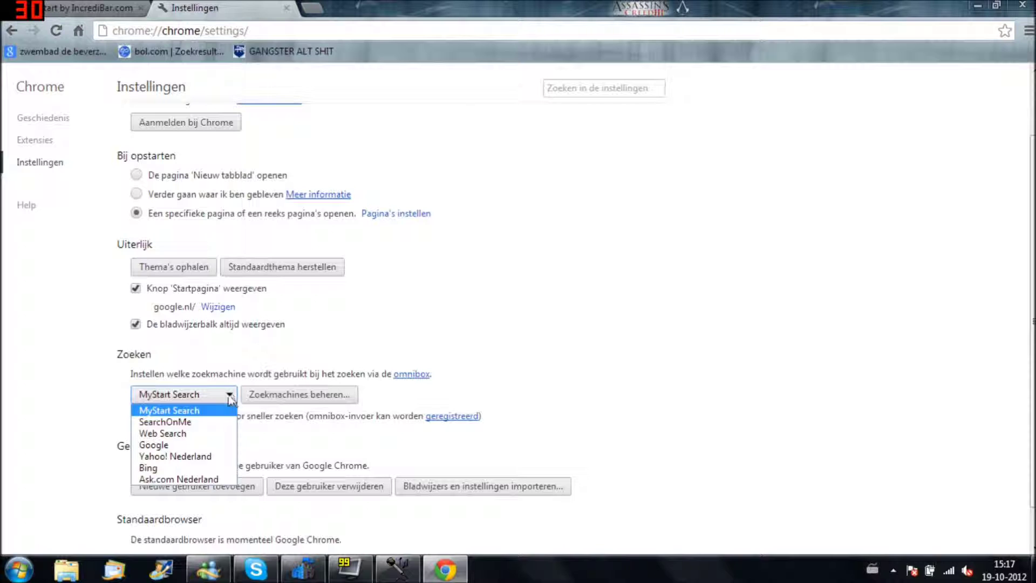
click(193, 446)
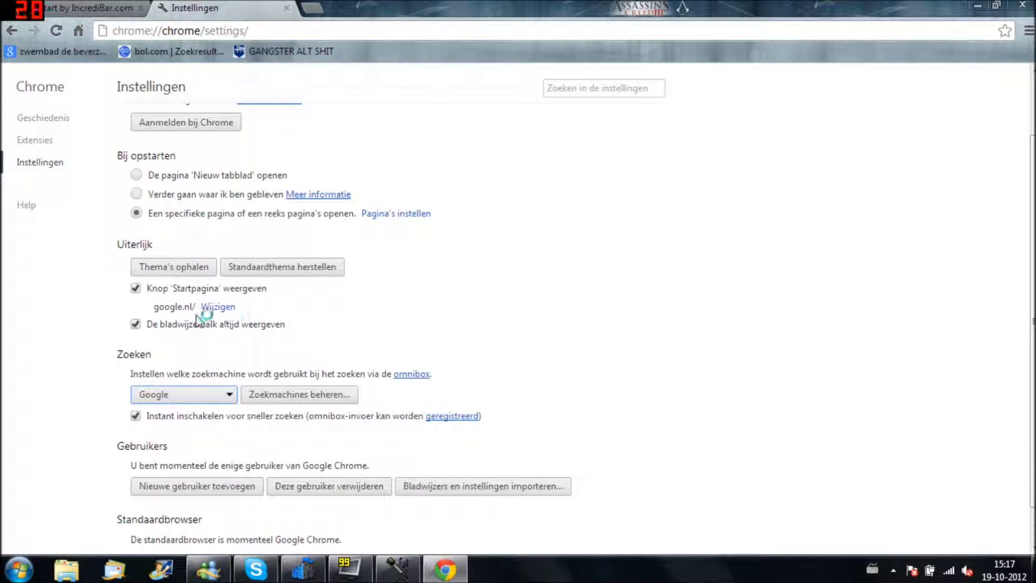
click(219, 306)
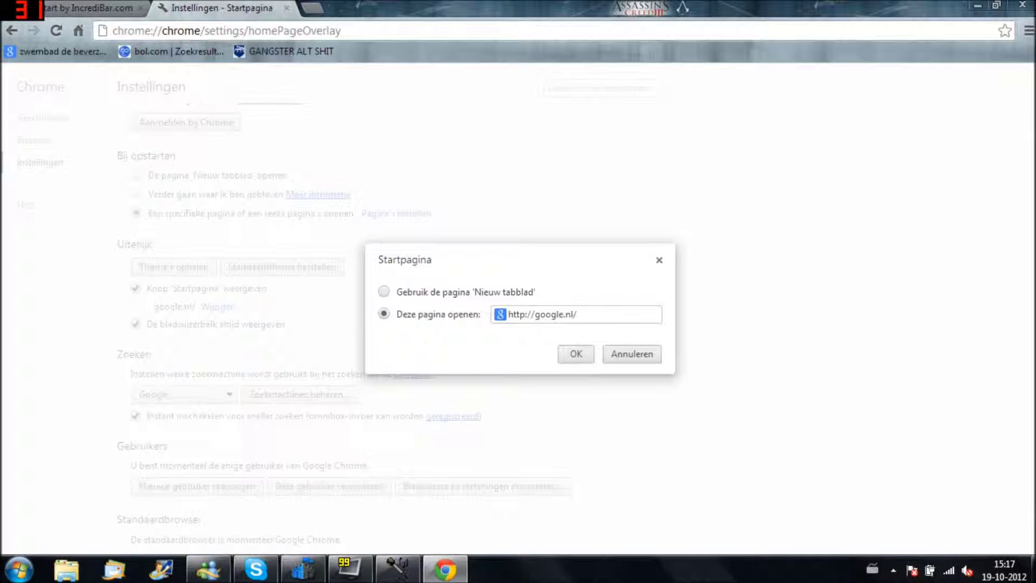
drag(578, 314, 506, 315)
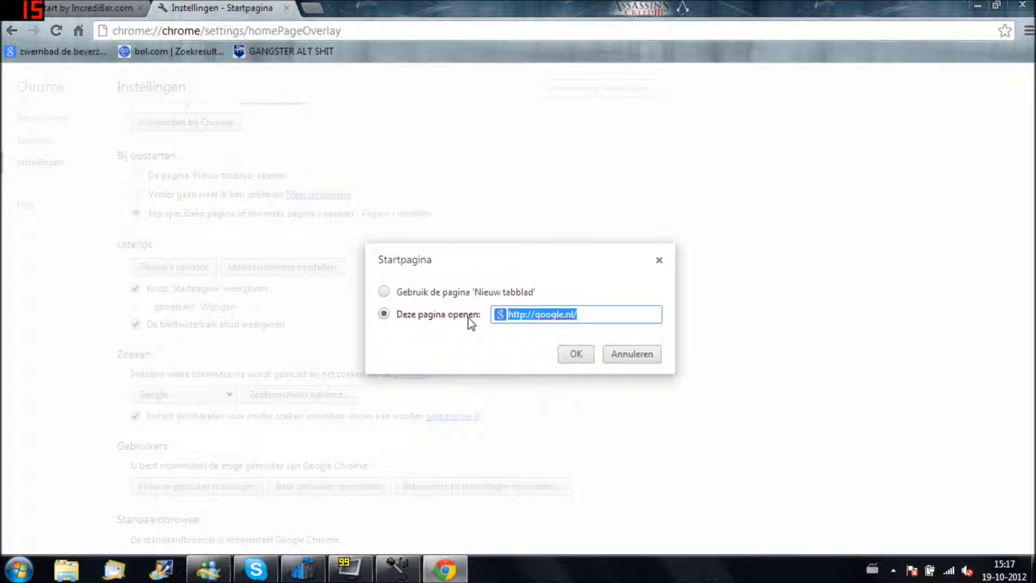
click(584, 353)
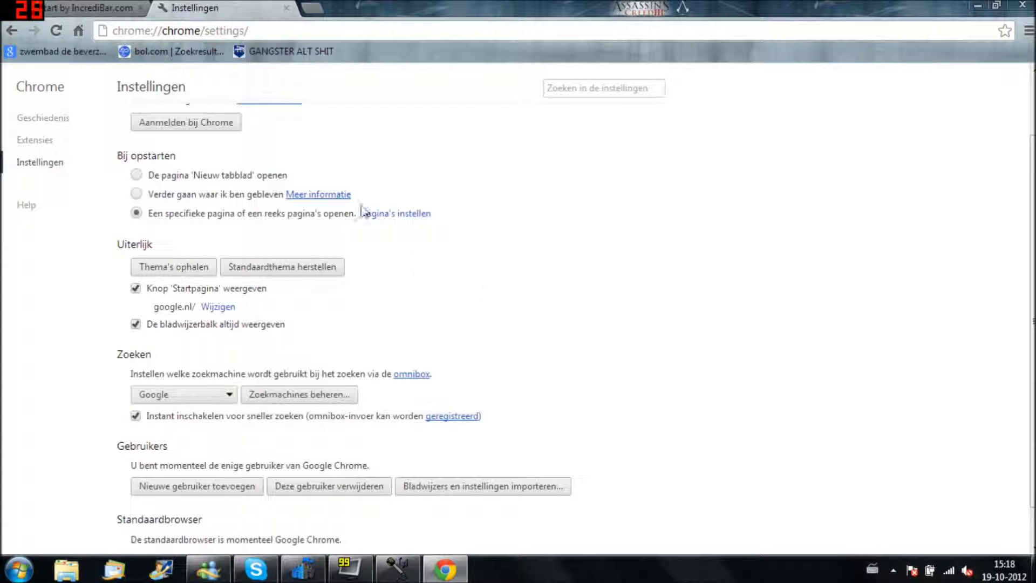
Restart Chrome after closing its open tabs to check which start page loads, and close the browser again
click(287, 7)
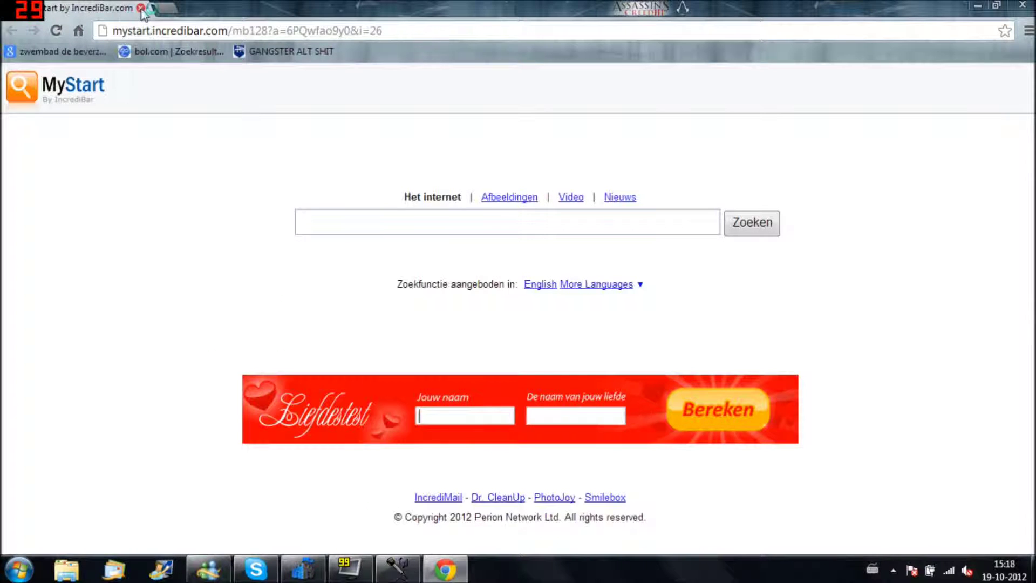
click(141, 8)
click(261, 293)
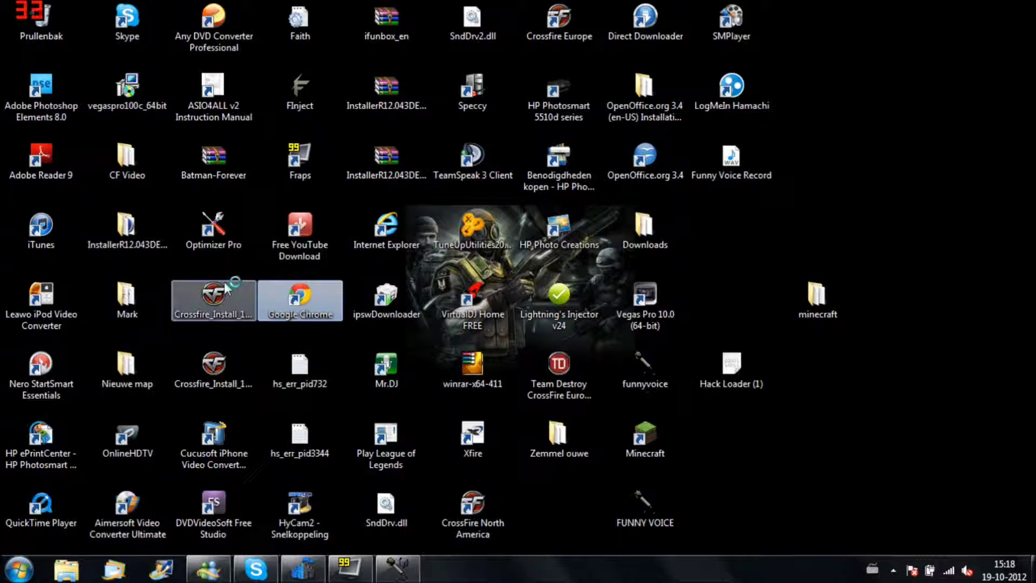
double_click(326, 315)
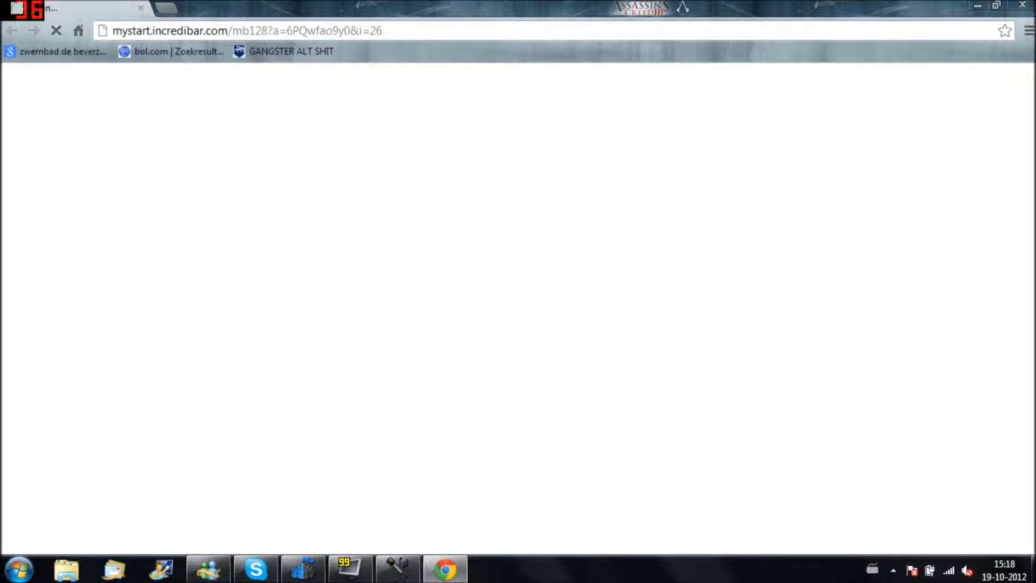
click(1023, 5)
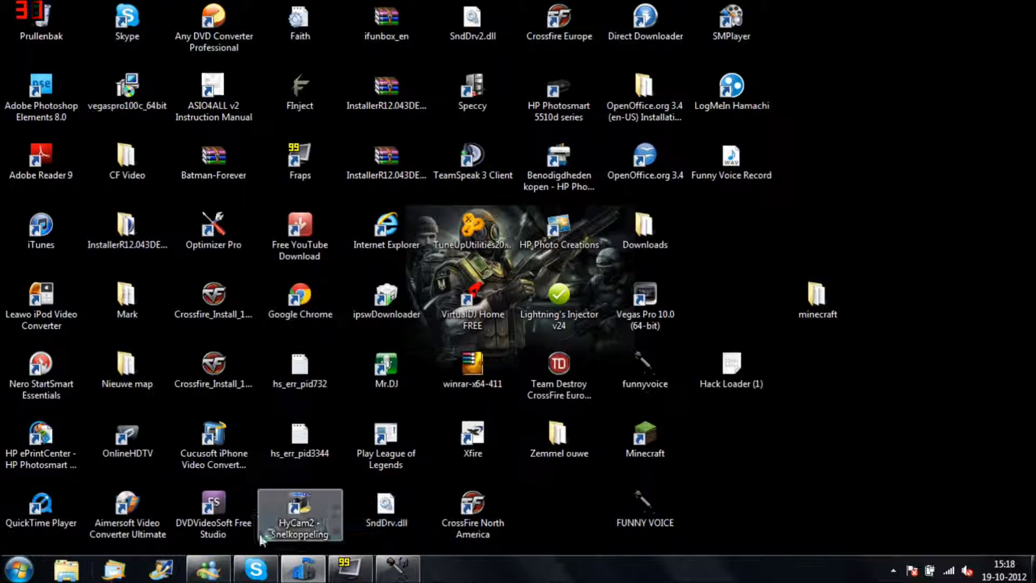
Open the Windows list of installed programs by searching for and running appwiz.cpl
click(27, 572)
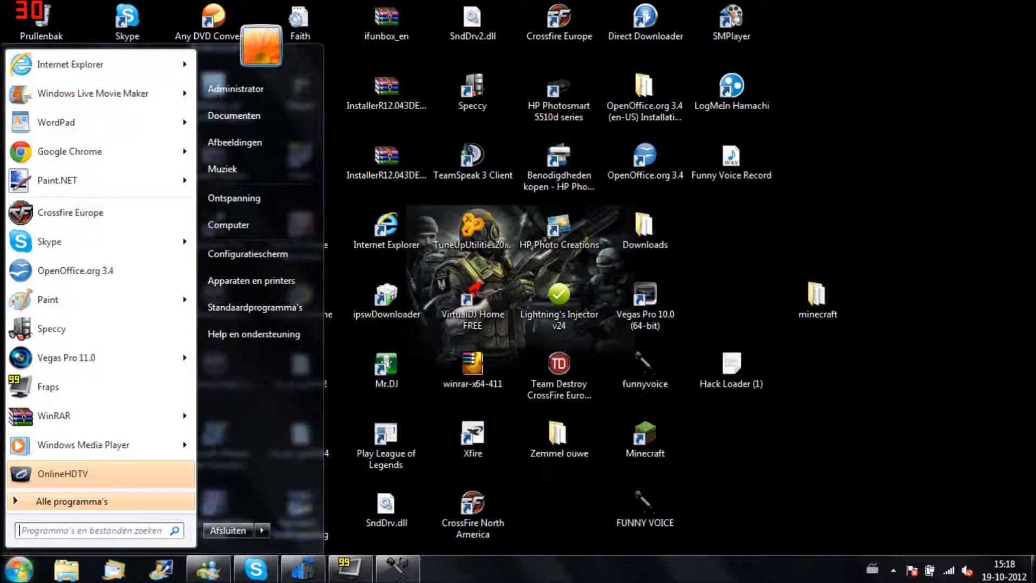
text(%)
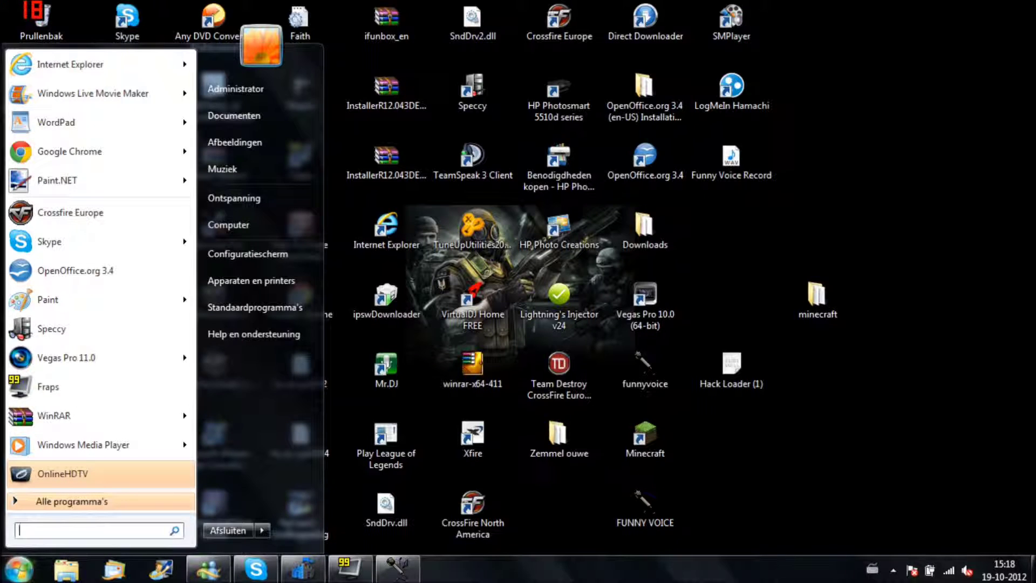
text(appwi)
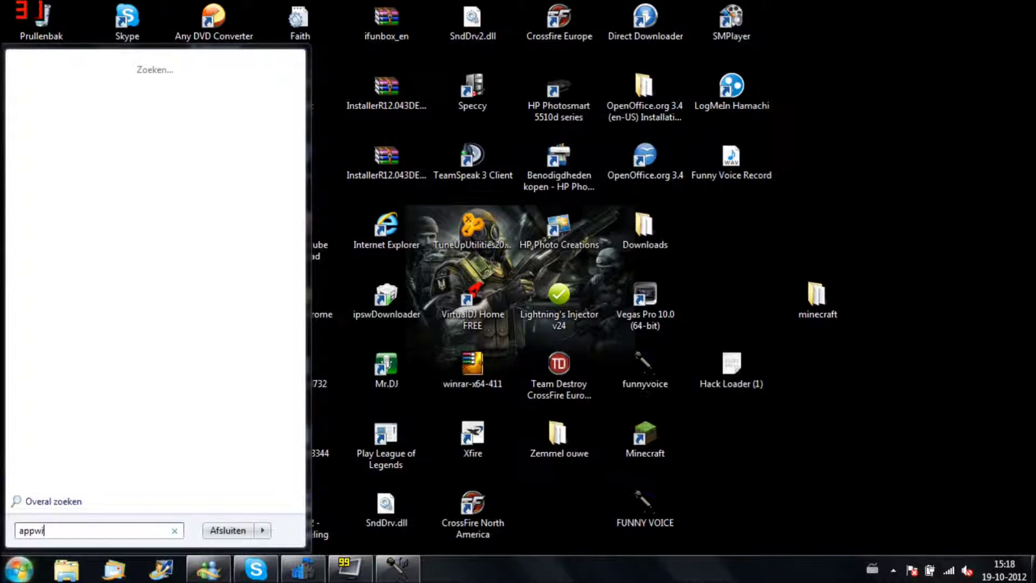
text(z.cpl)
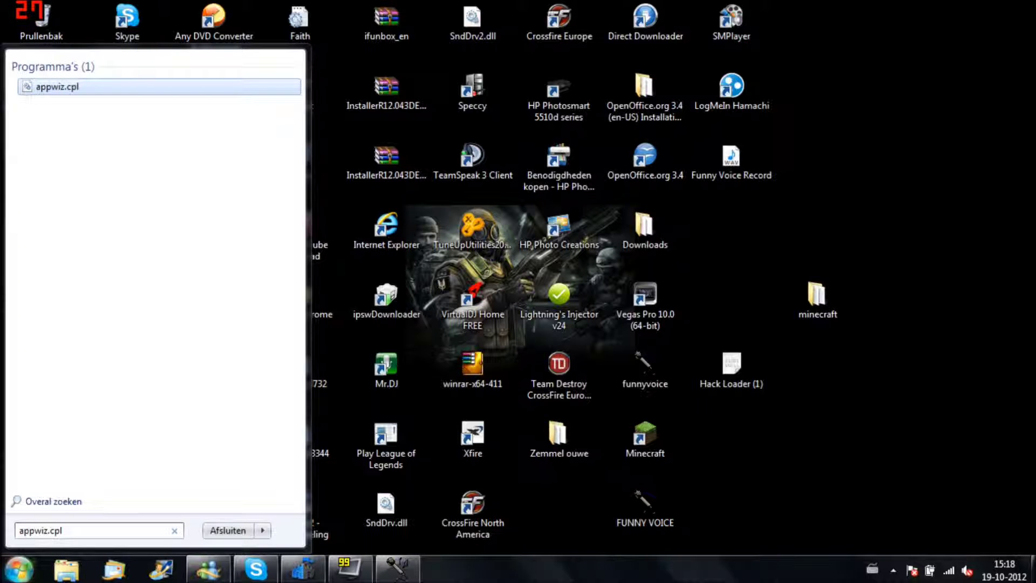
click(46, 92)
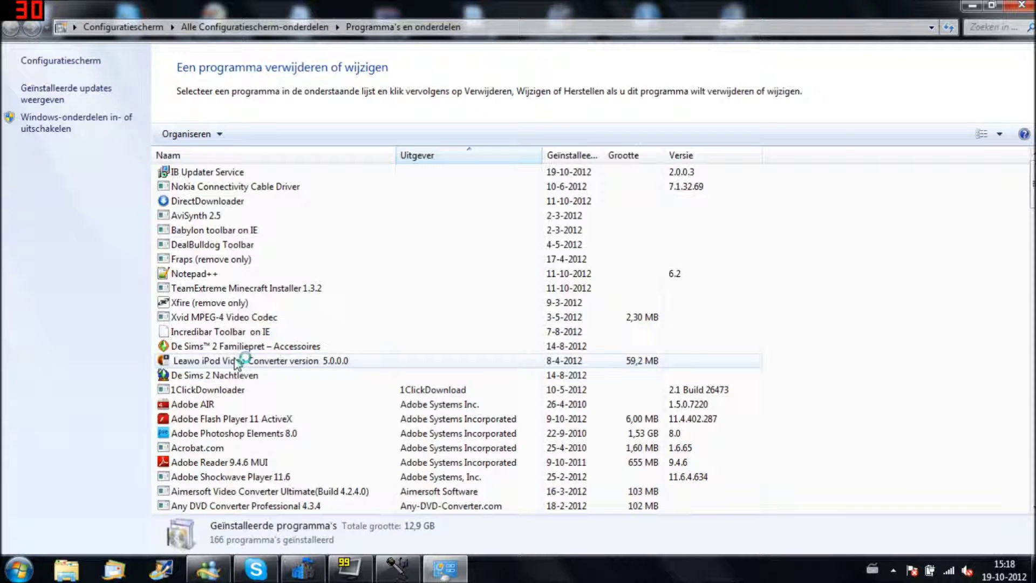
Uninstall Incredibar Toolbar on IE, accepting the browser restart, and close the uninstaller once it finishes
click(239, 335)
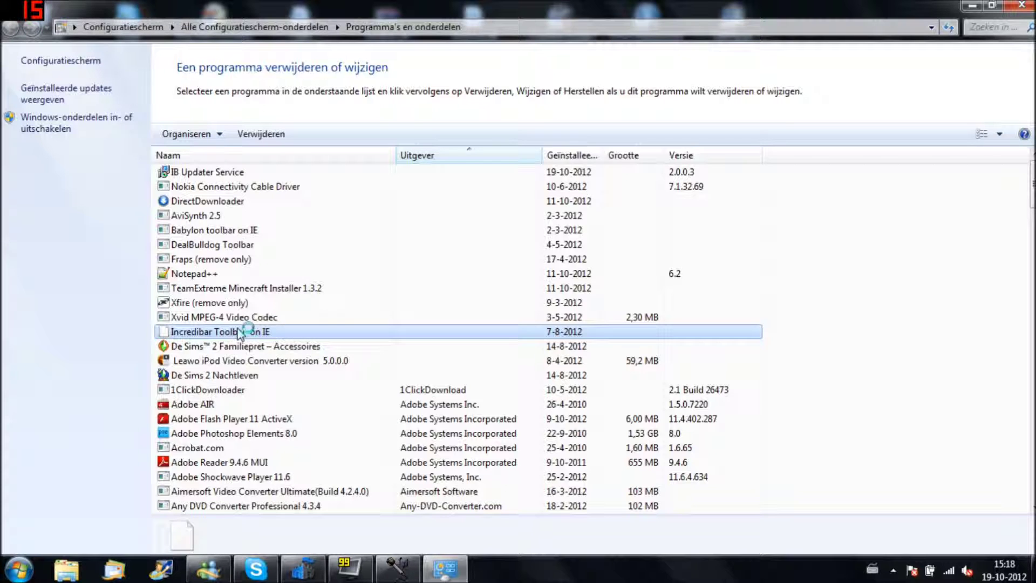
right_click(239, 333)
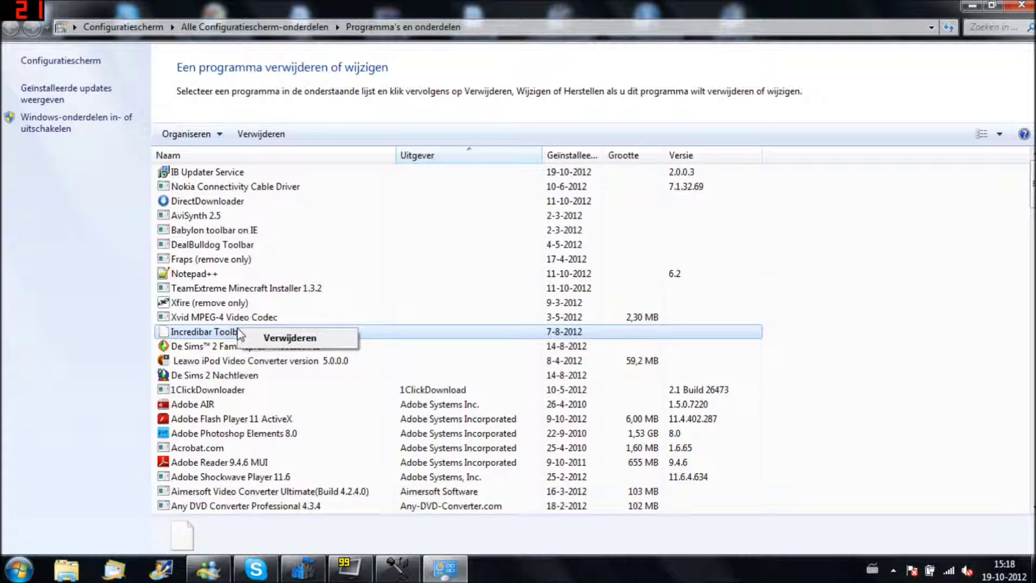
click(270, 337)
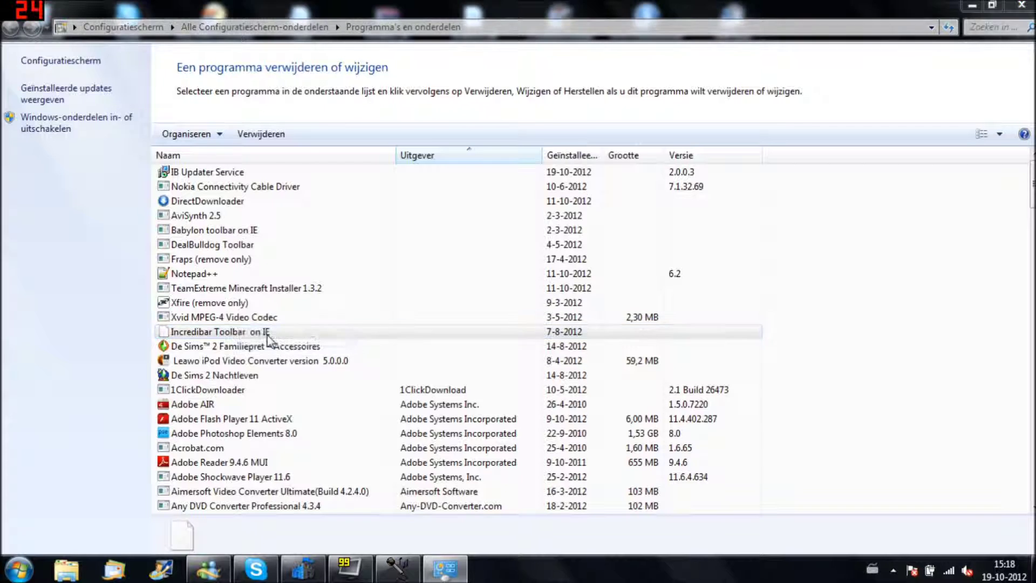
click(209, 167)
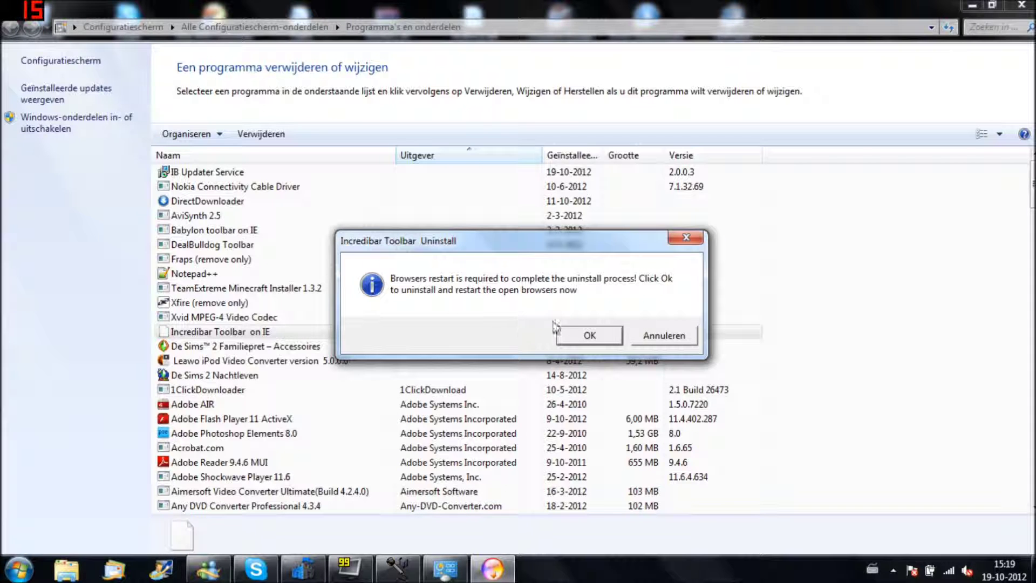
click(603, 337)
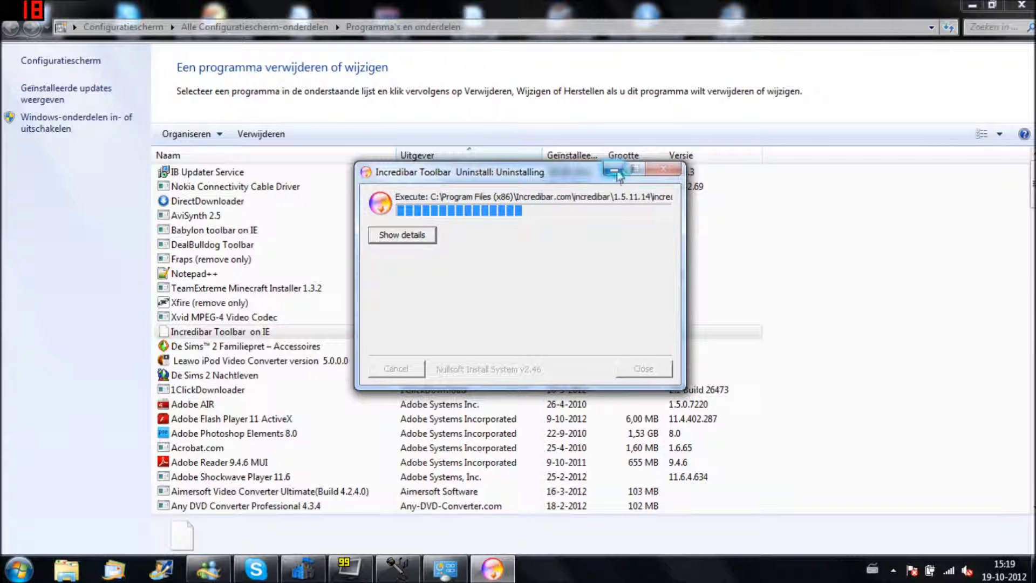
scroll(963, 220, down, 4)
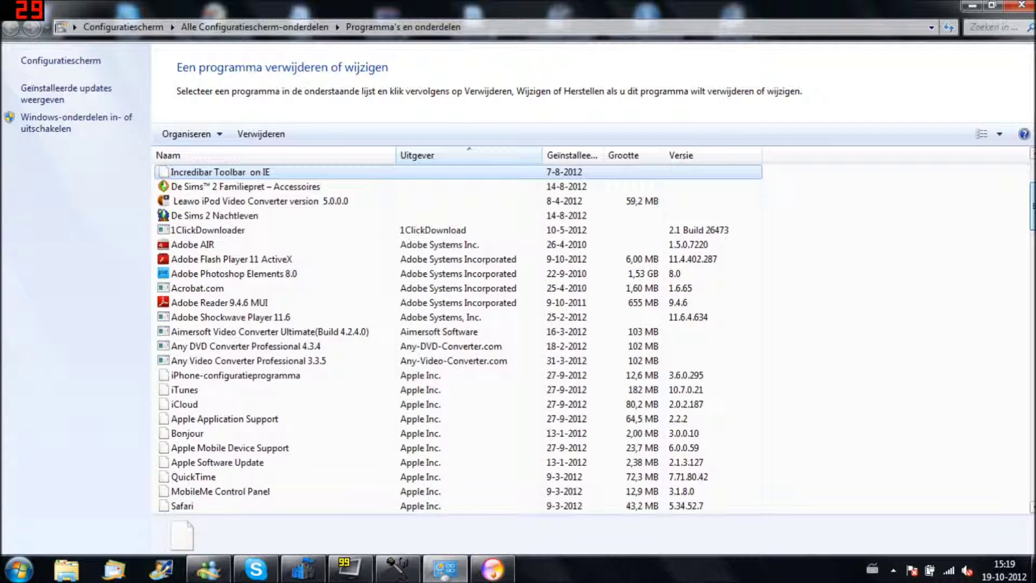
scroll(594, 340, down, 3)
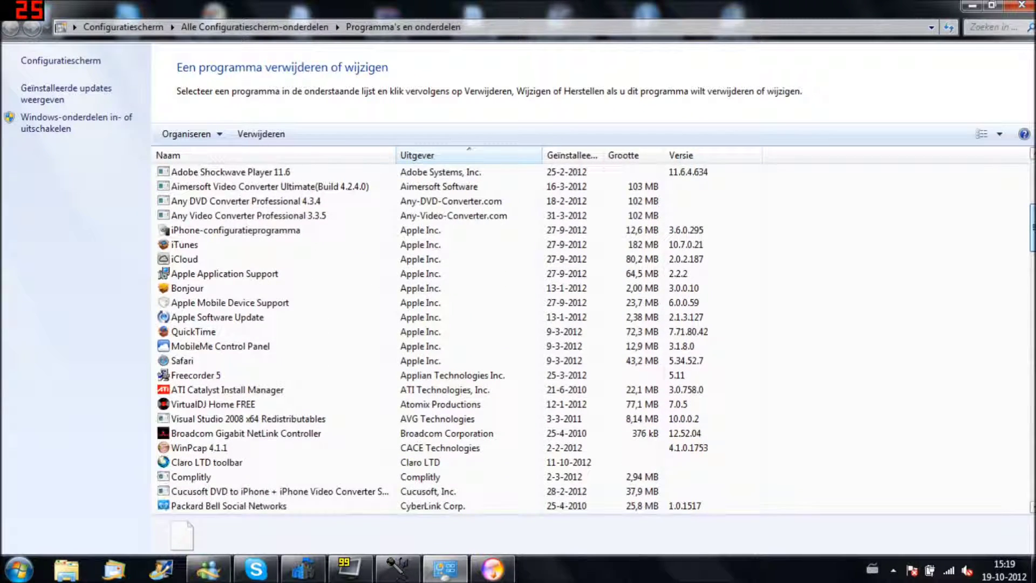
scroll(594, 340, down, 2)
scroll(593, 340, down, 4)
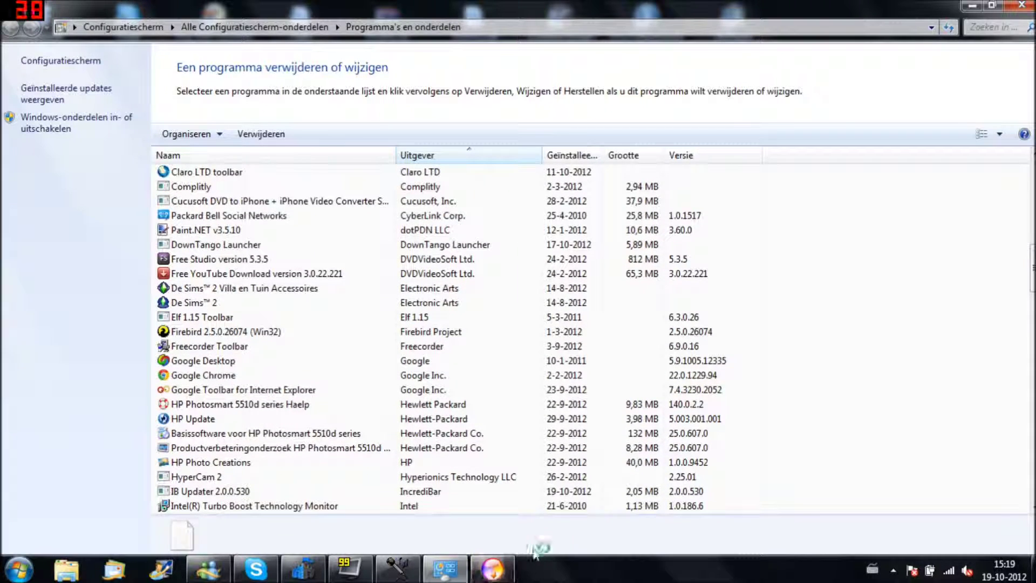
click(495, 573)
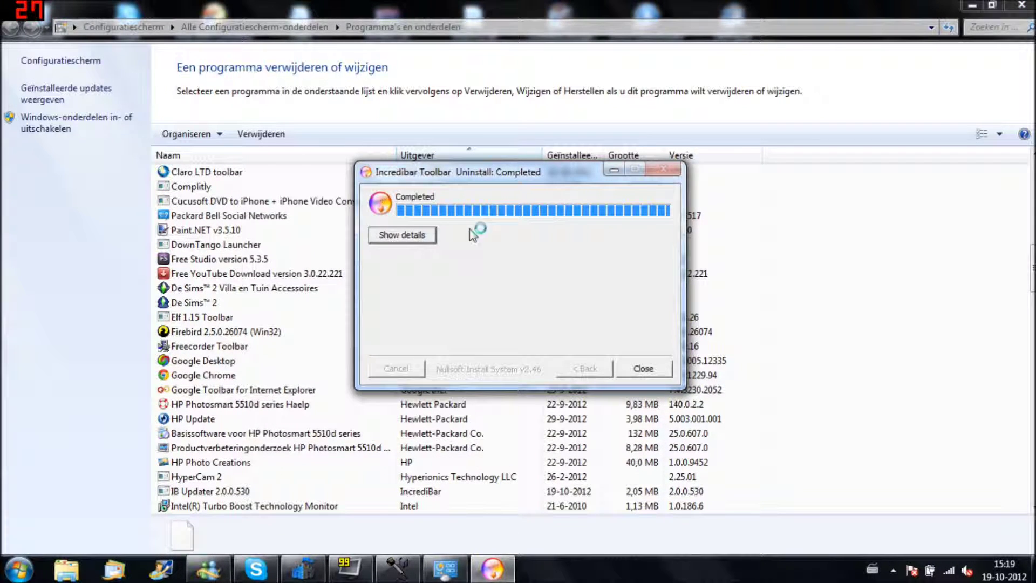
click(658, 372)
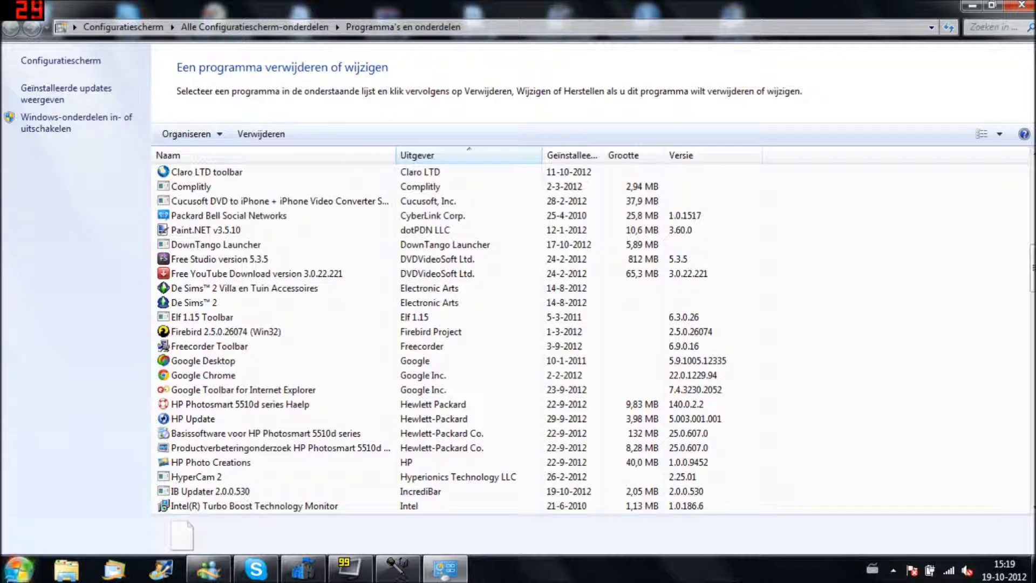
Launch Google Chrome again to check its start page
click(19, 569)
click(95, 152)
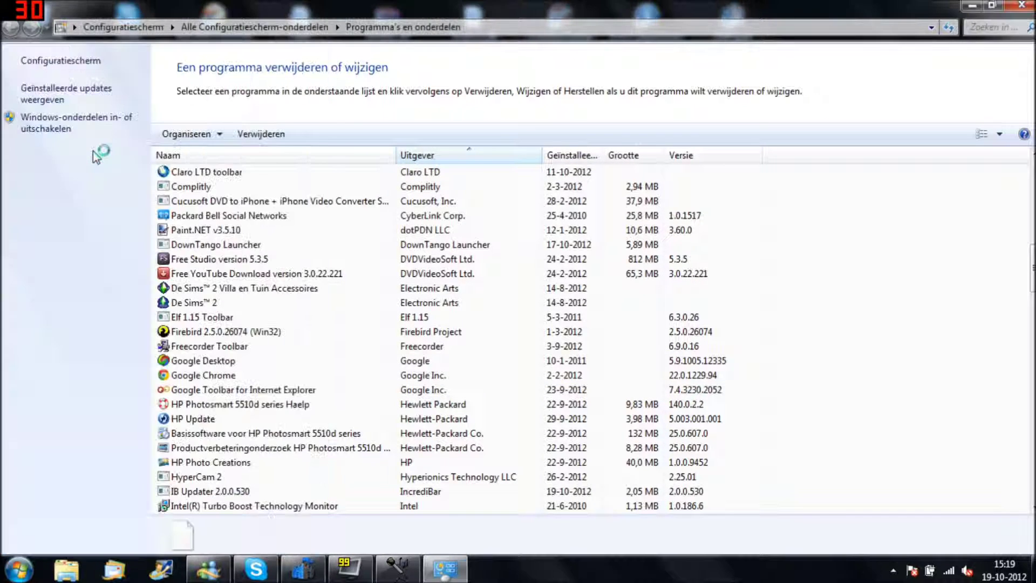